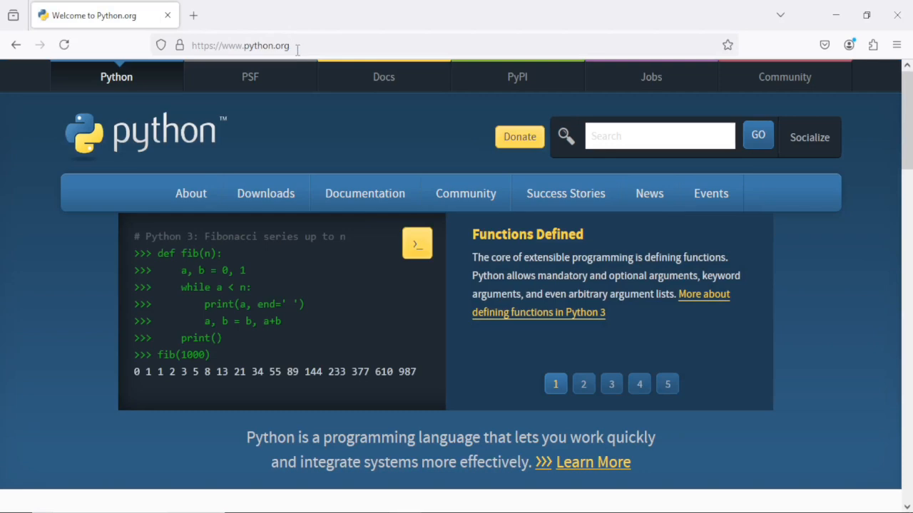
- Search Google for "python" in a new browser tab and open the Welcome to Python.org result
drag(300, 47, 184, 40)
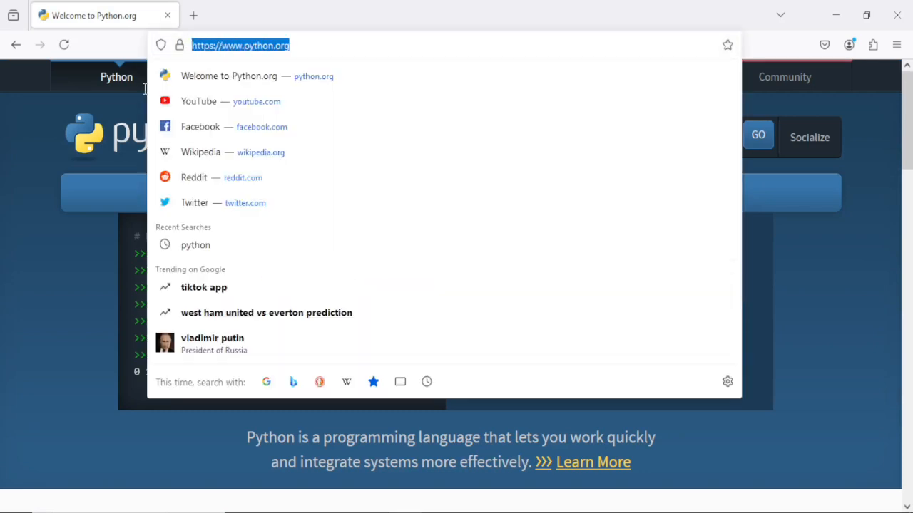
click(192, 15)
click(216, 43)
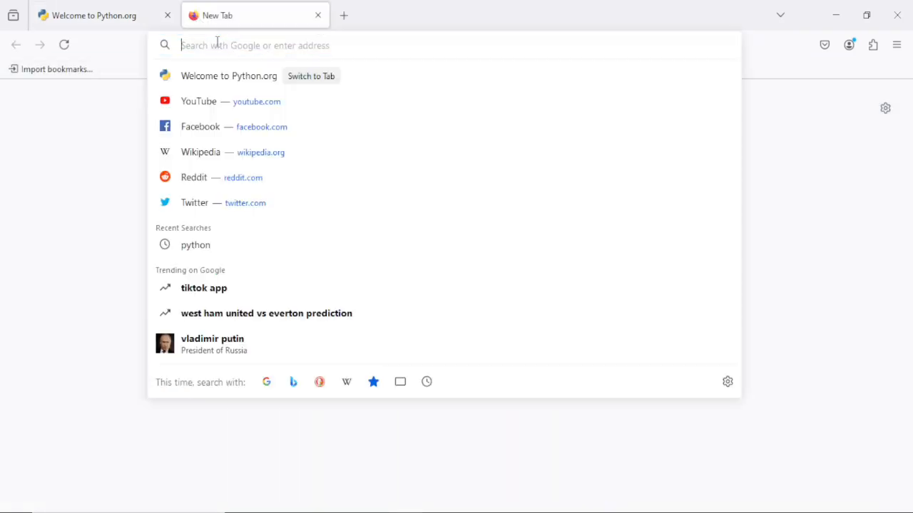
text(python.org/)
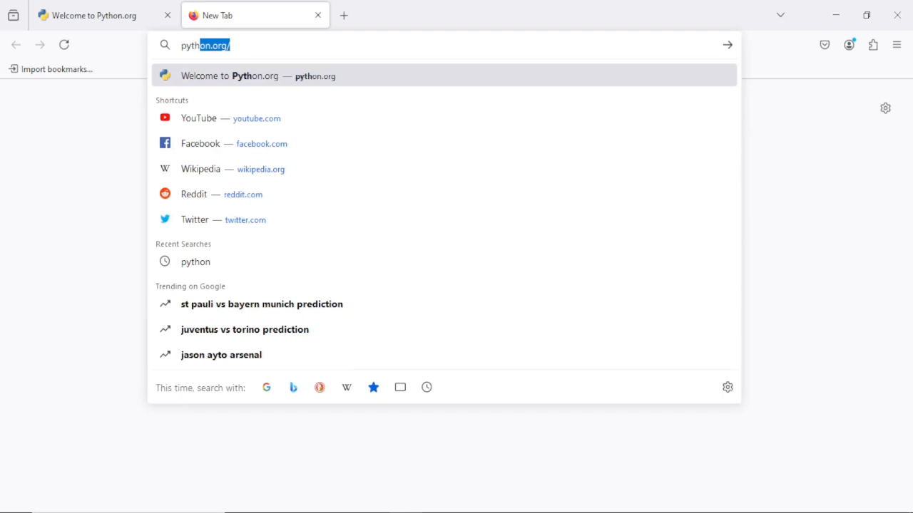
key(Right)
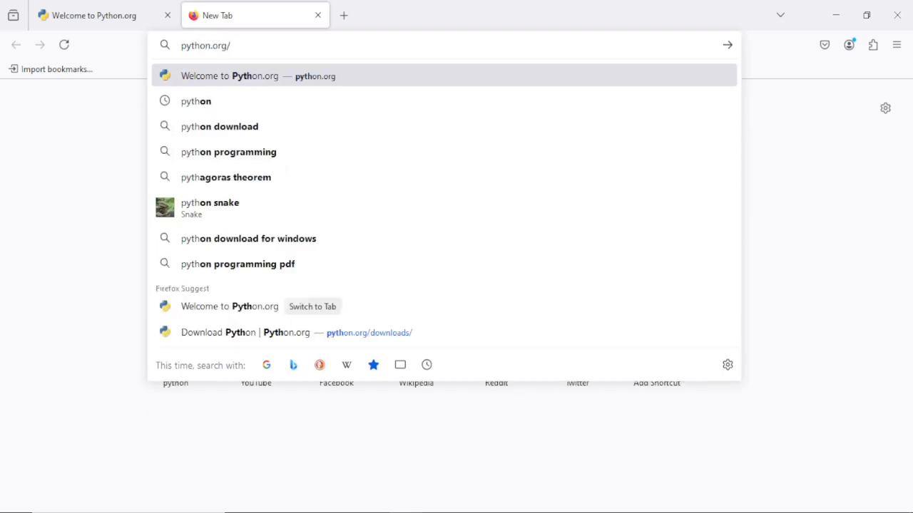
key(BackSpace)
key(BackSpace)
key(BackSpace)
key(BackSpace)
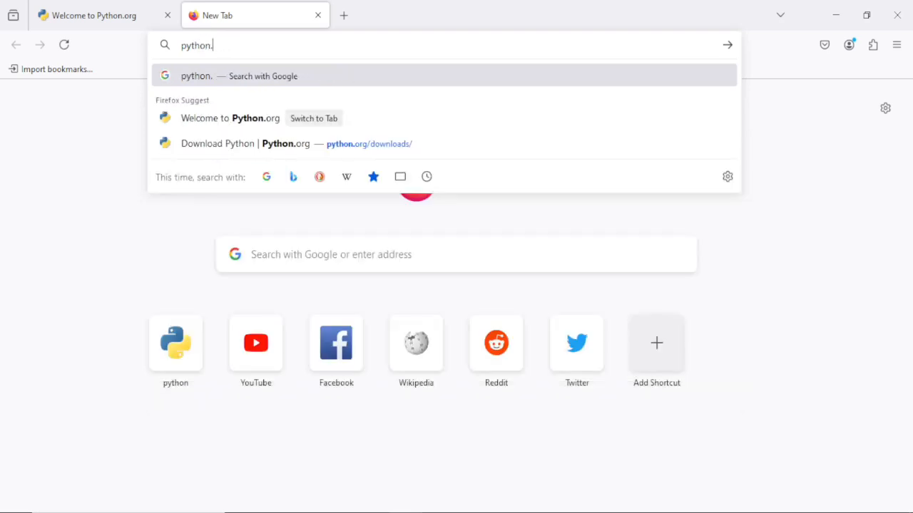
key(BackSpace)
key(Return)
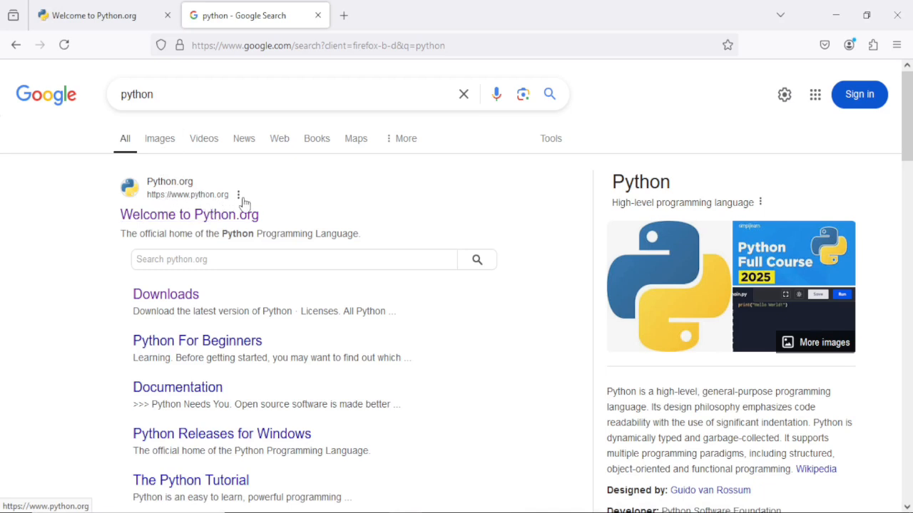
click(219, 221)
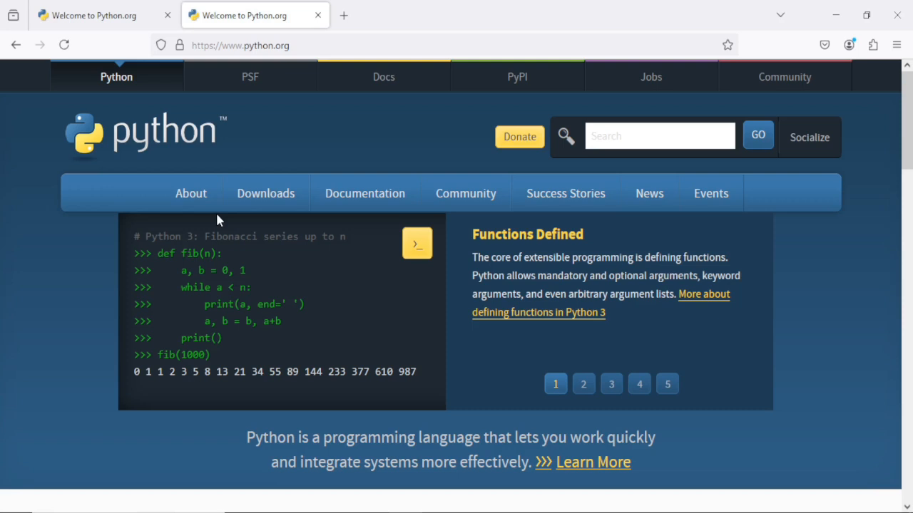
- Go to the Python.org downloads page and download Python 3.13.0 for Windows
mouse_move(190, 200)
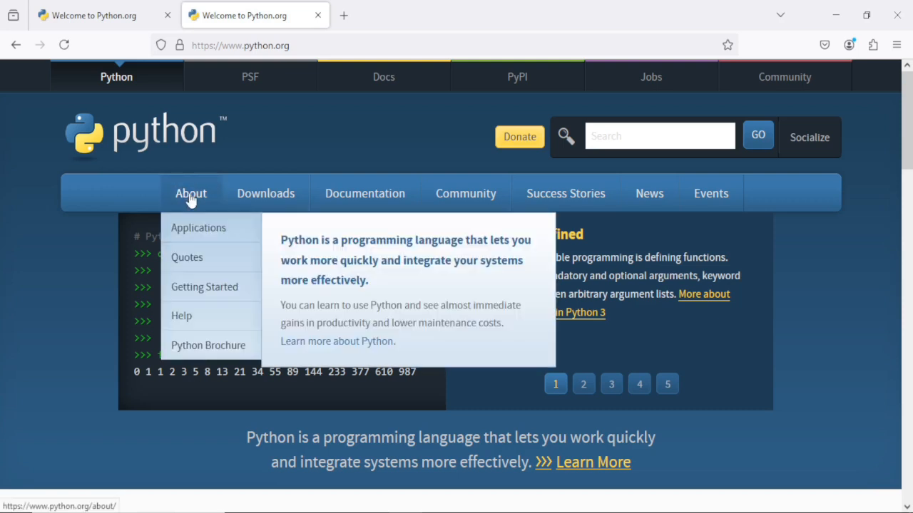
mouse_move(380, 206)
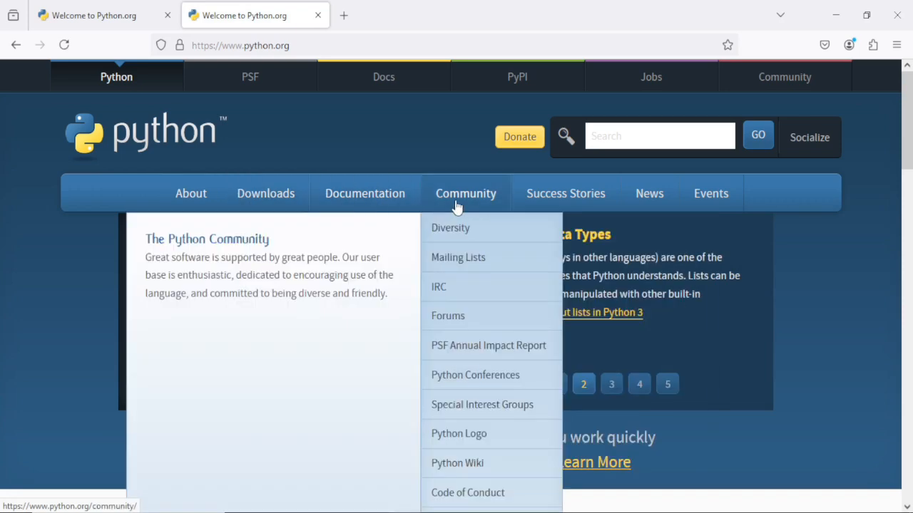
mouse_move(550, 204)
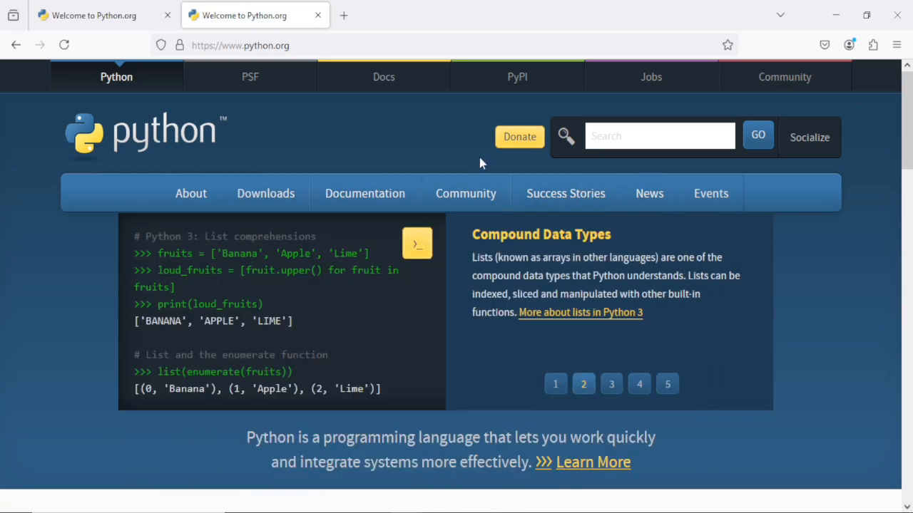
mouse_move(271, 194)
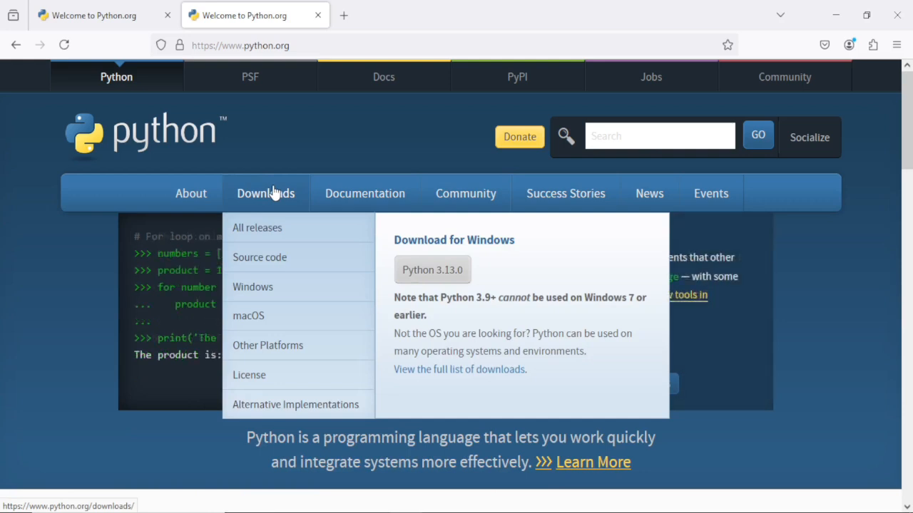
click(273, 192)
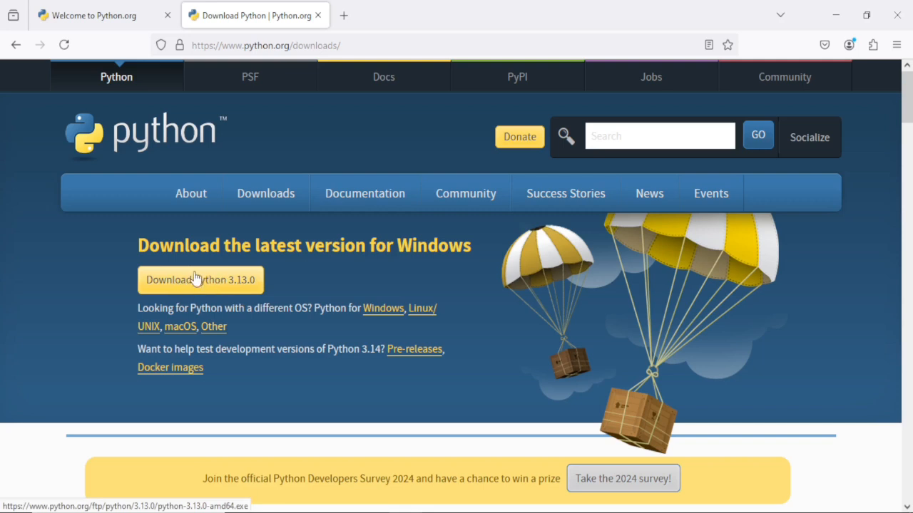
click(224, 284)
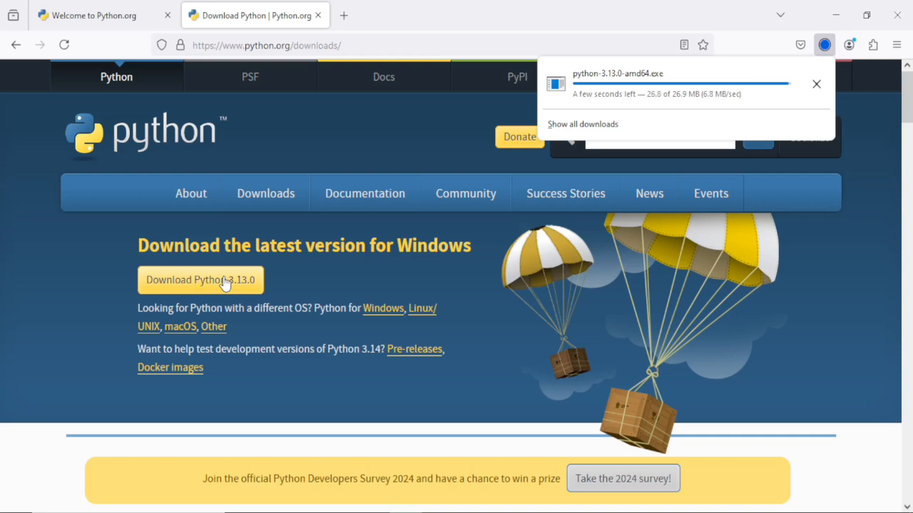
- Open the browser's download list and show python-3.13.0-amd64.exe in its folder
click(896, 47)
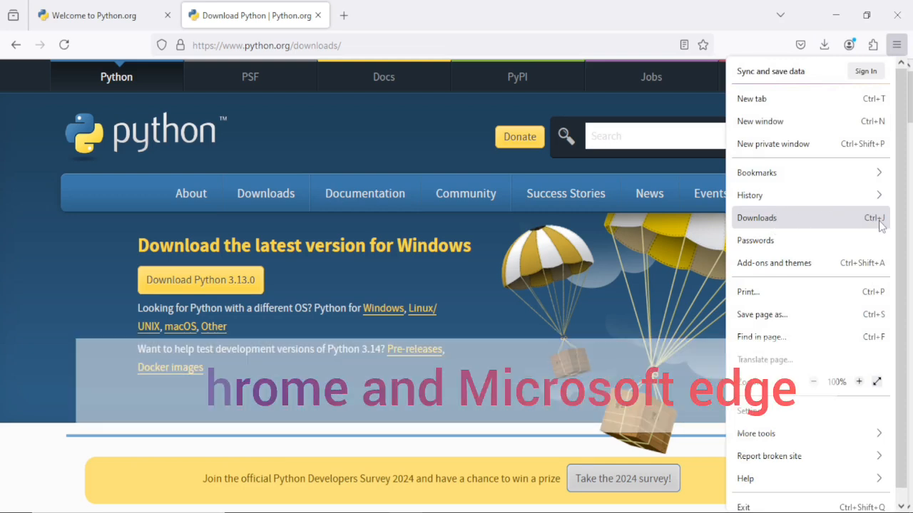
click(825, 223)
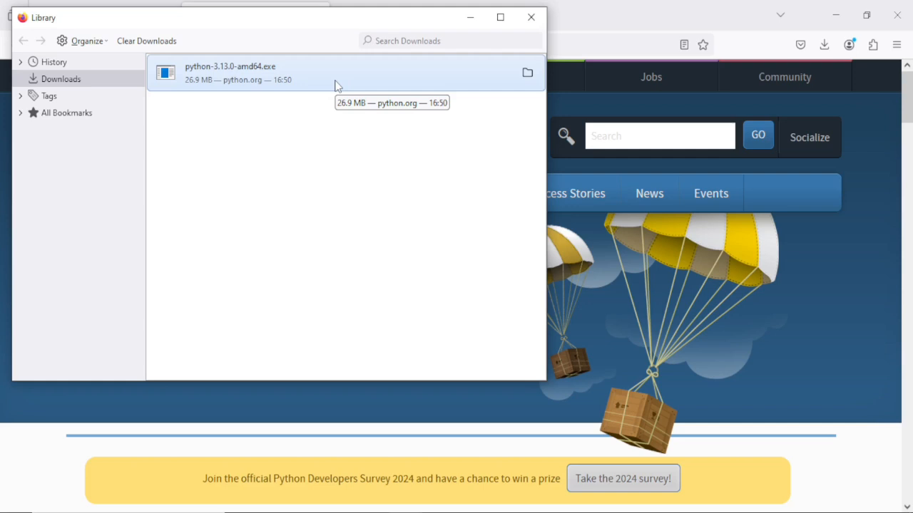
right_click(338, 86)
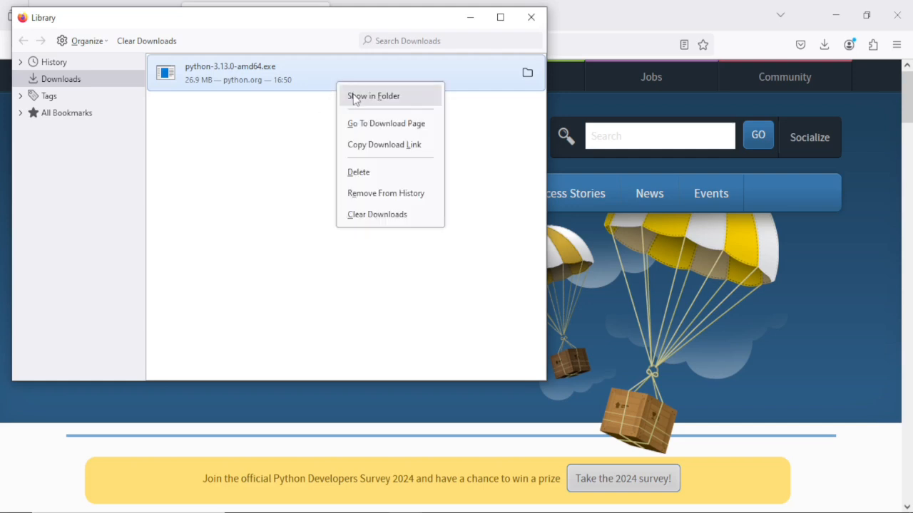
click(364, 100)
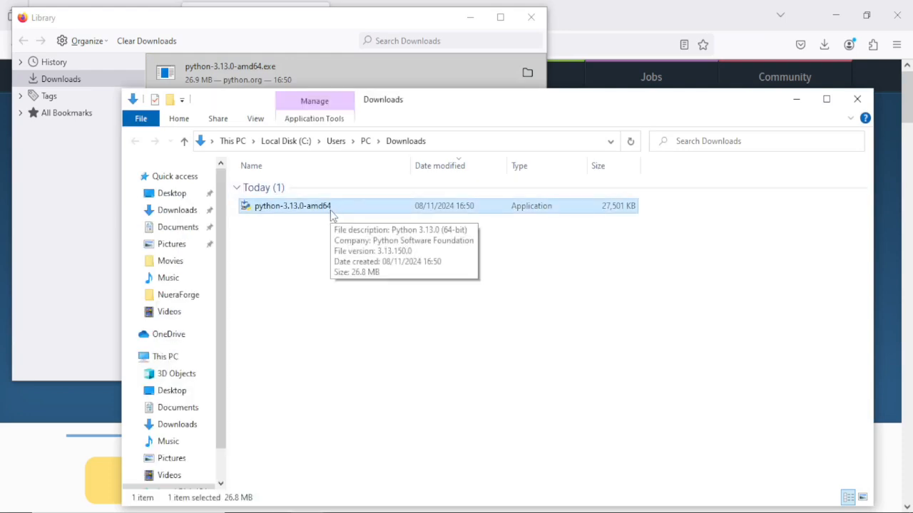
click(330, 214)
right_click(330, 212)
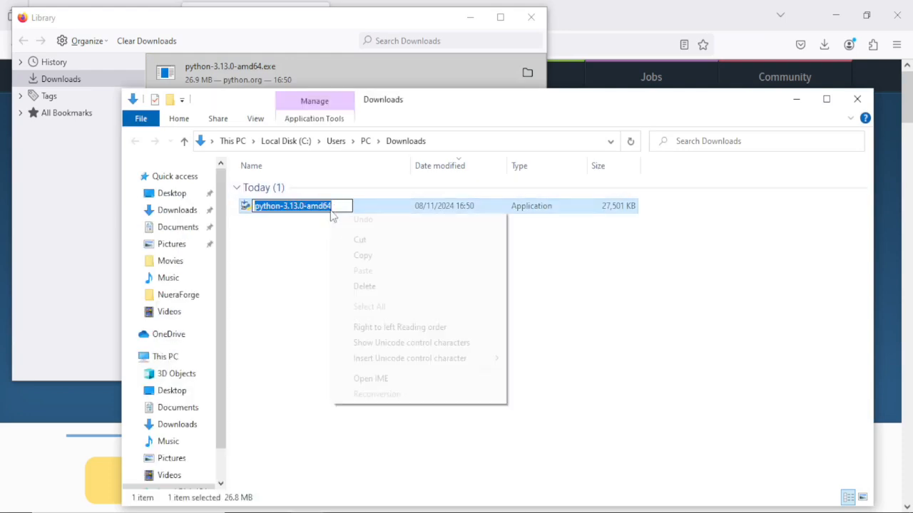
click(315, 236)
click(314, 235)
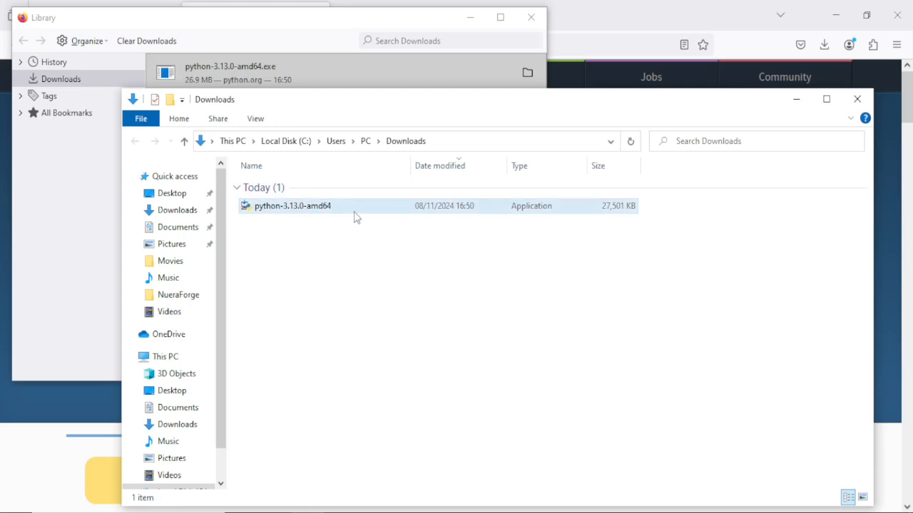
- Run the python-3.13.0-amd64 installer as administrator and allow it to make changes to the device
click(356, 217)
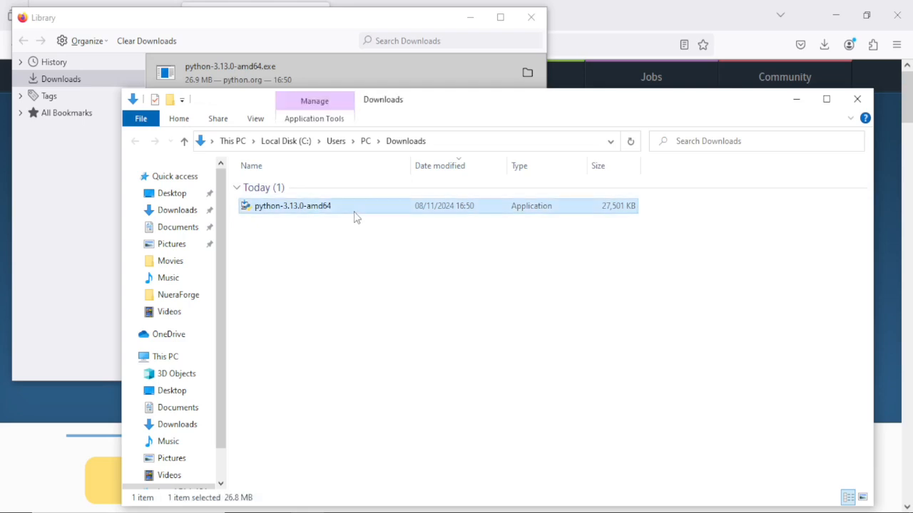
double_click(354, 211)
right_click(354, 216)
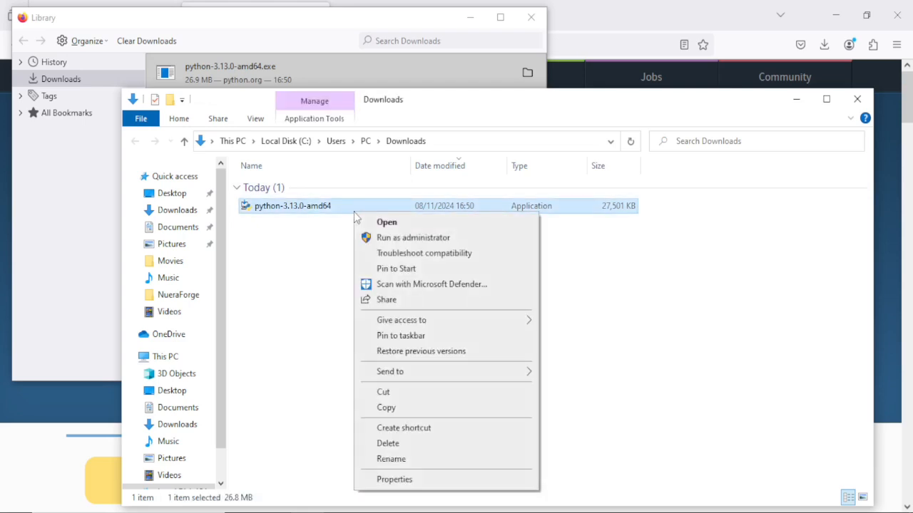
click(386, 240)
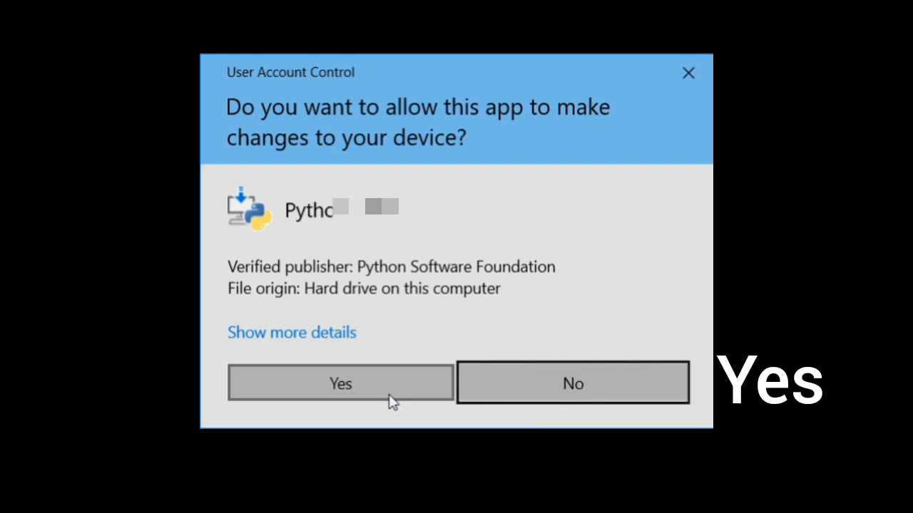
click(390, 398)
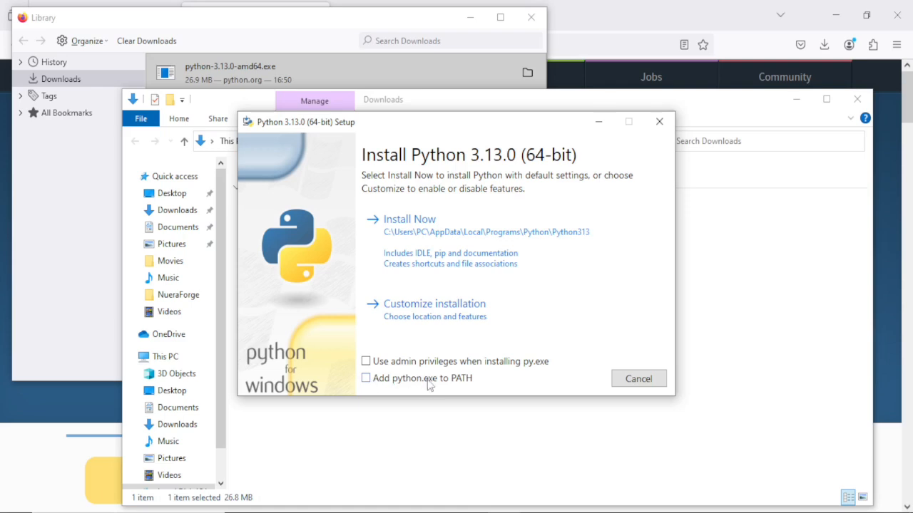
- Enable adding python.exe to PATH and start the Python 3.13.0 installation with default settings
click(366, 379)
click(427, 237)
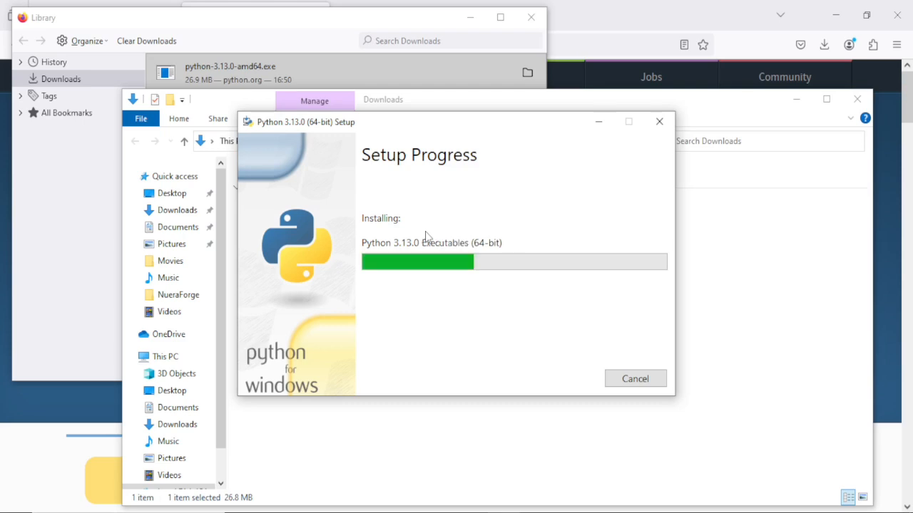
- Clear the Library, Downloads folder and browser windows off the desktop and close the finished Python setup
click(531, 18)
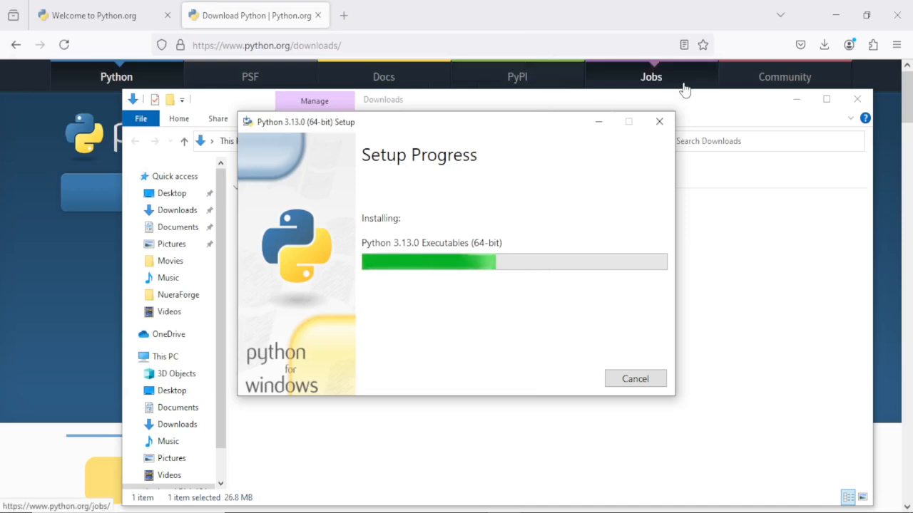
click(709, 108)
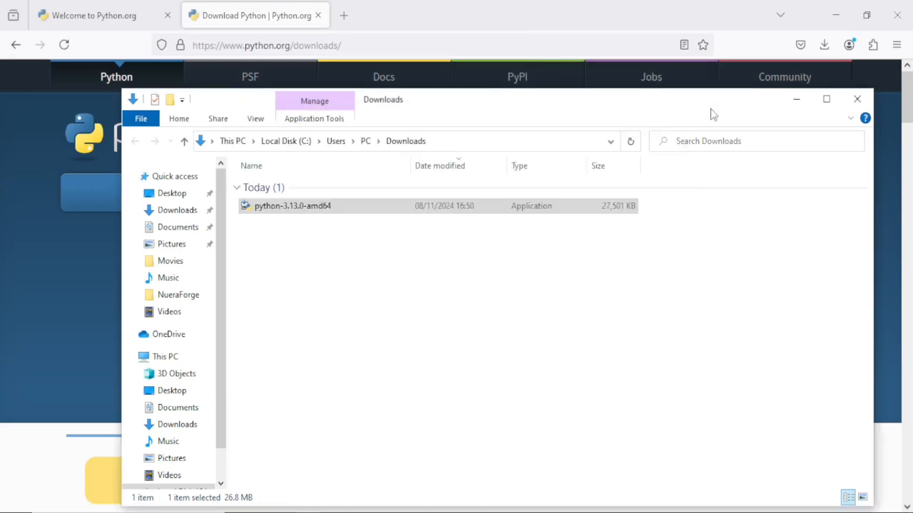
click(858, 99)
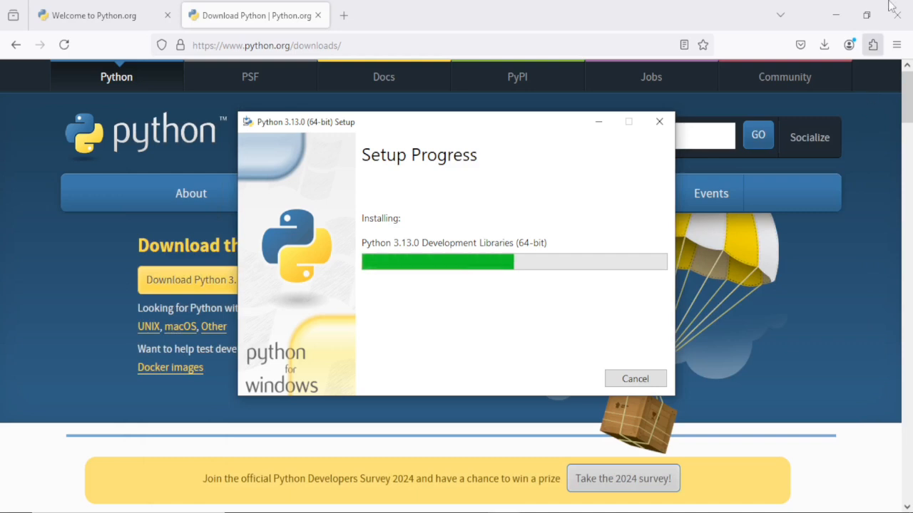
click(836, 15)
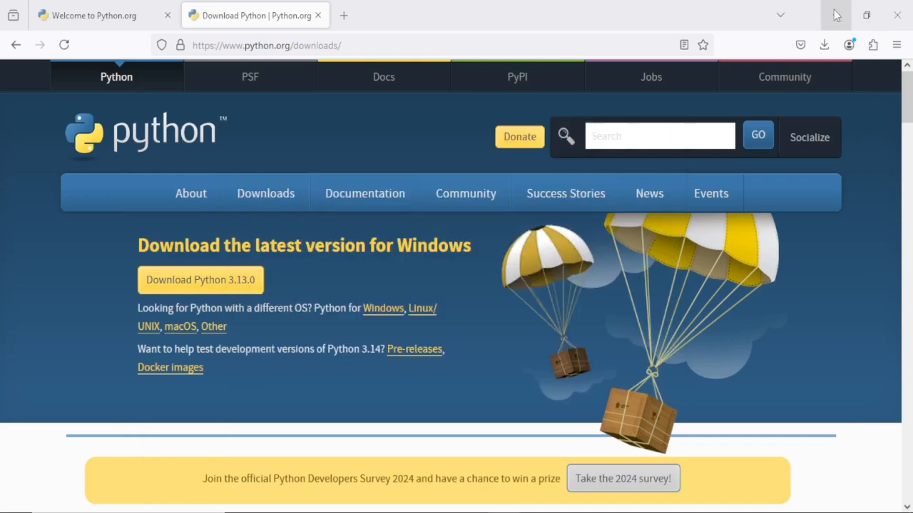
click(837, 15)
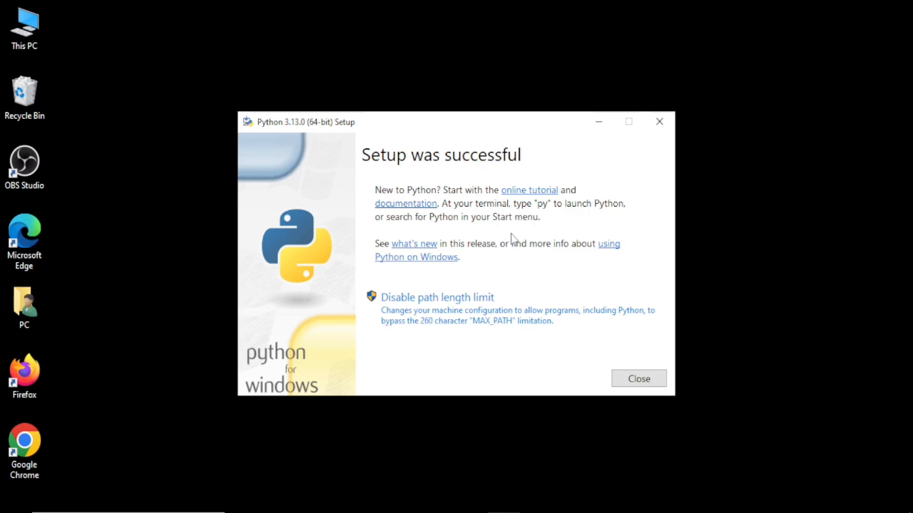
click(640, 380)
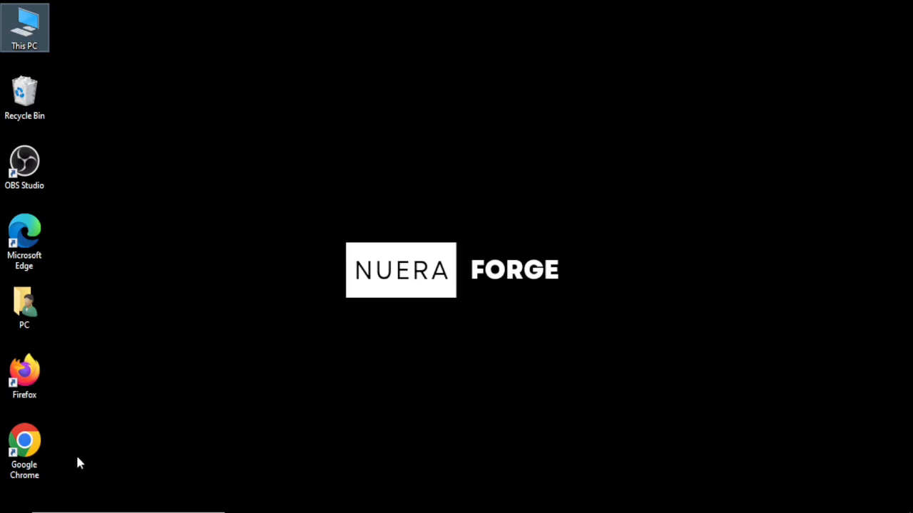
- Search Windows for "cmd", open Command Prompt and maximise its window
click(16, 512)
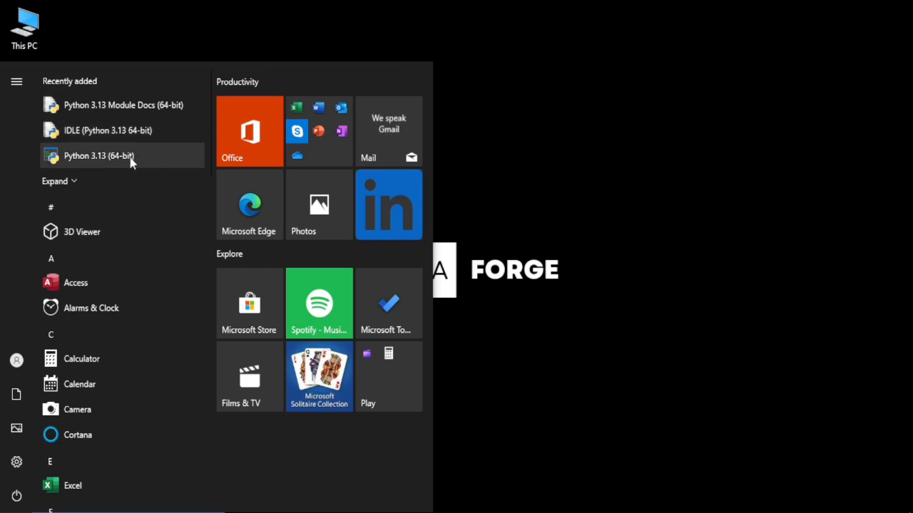
click(128, 512)
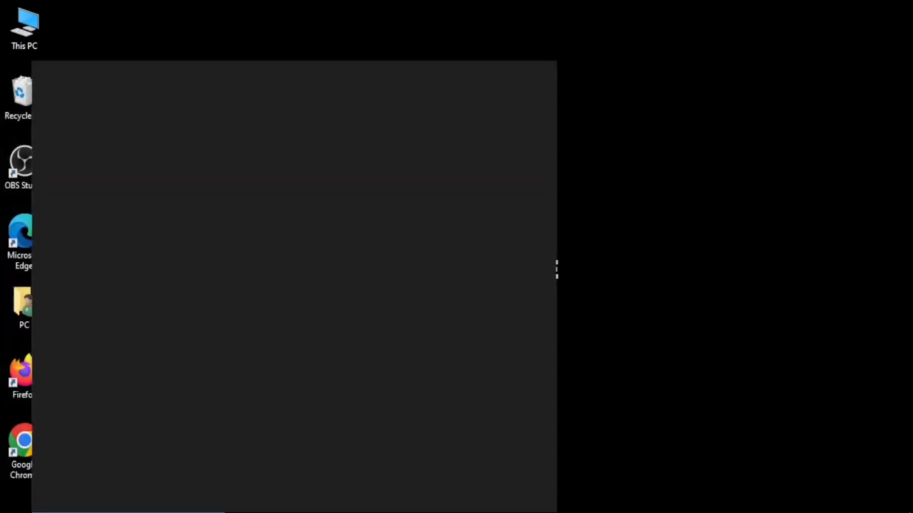
text(cmd)
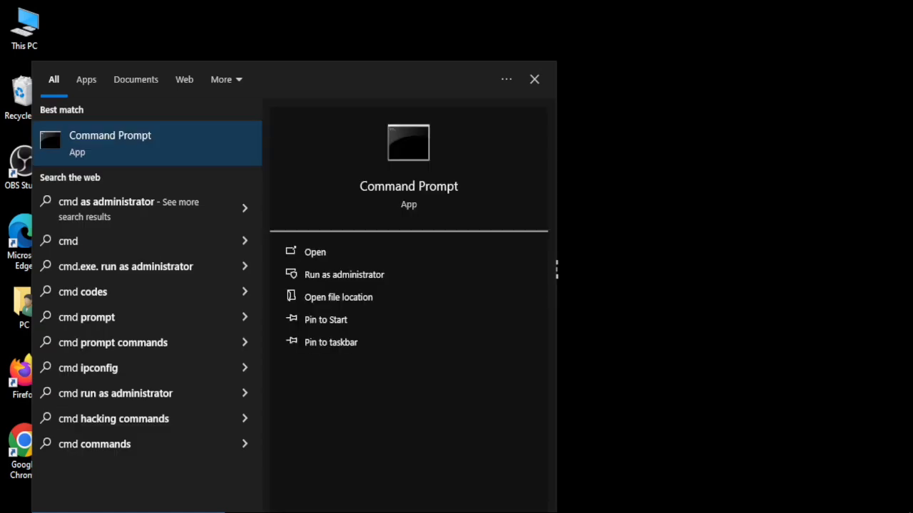
key(Return)
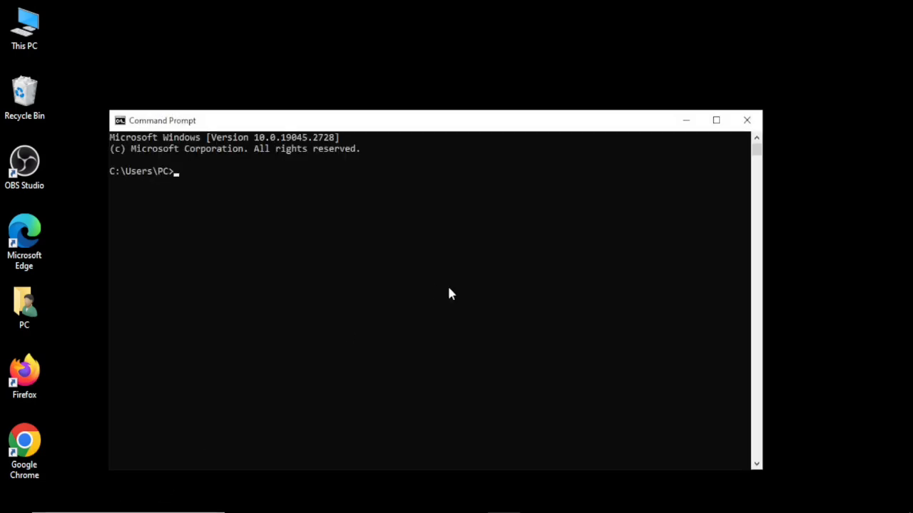
click(716, 120)
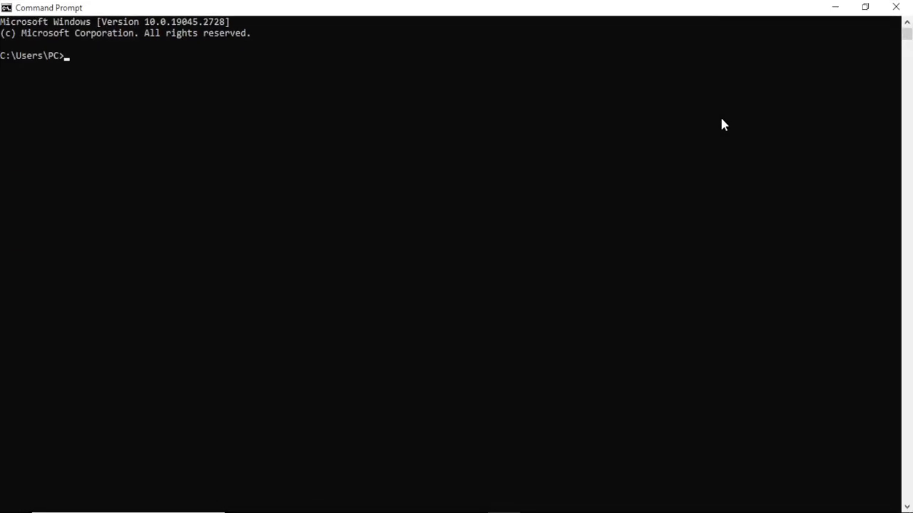
- Set the Command Prompt window's font size to 28 in its properties
right_click(165, 10)
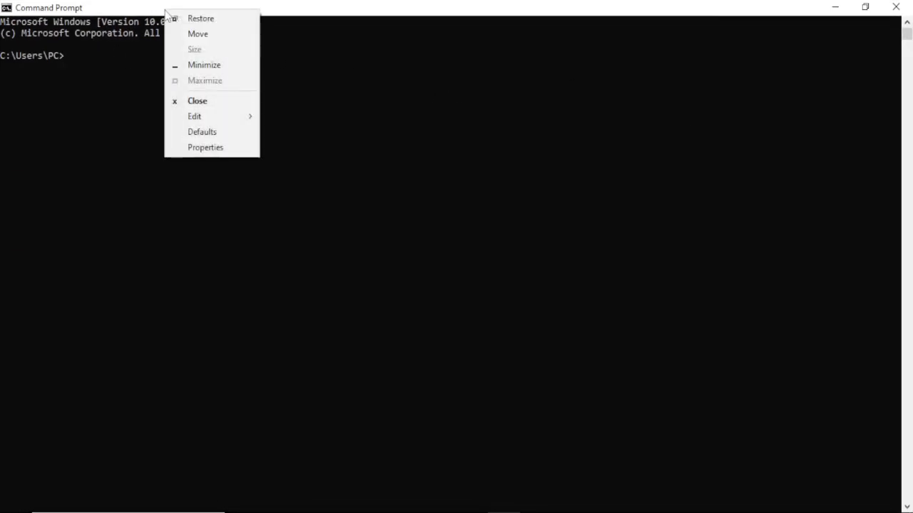
click(206, 148)
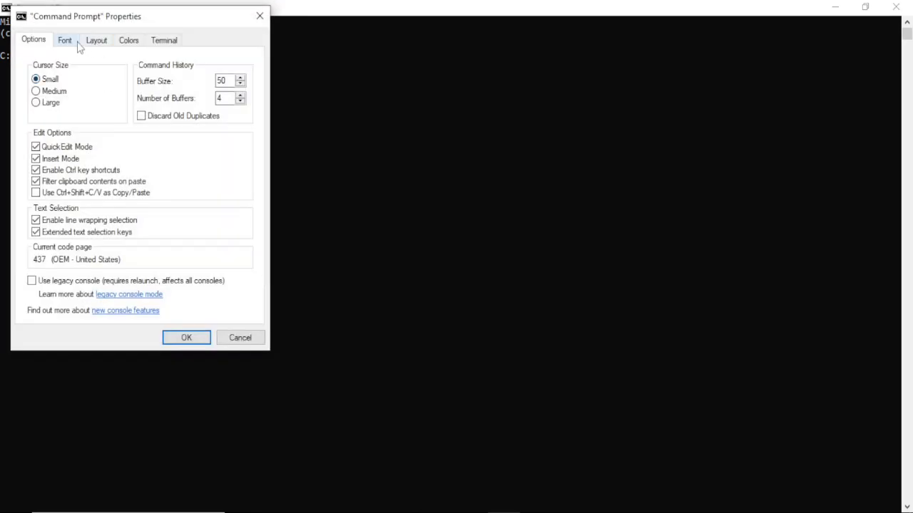
click(72, 41)
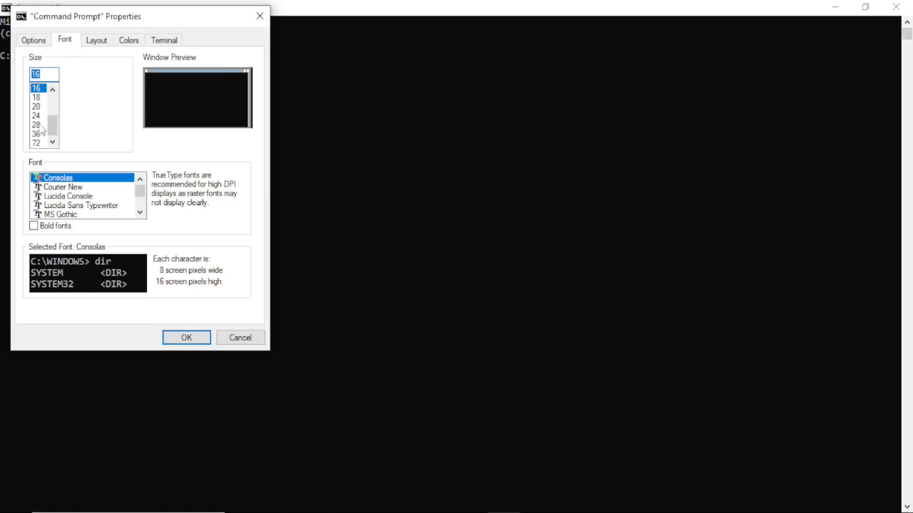
click(37, 125)
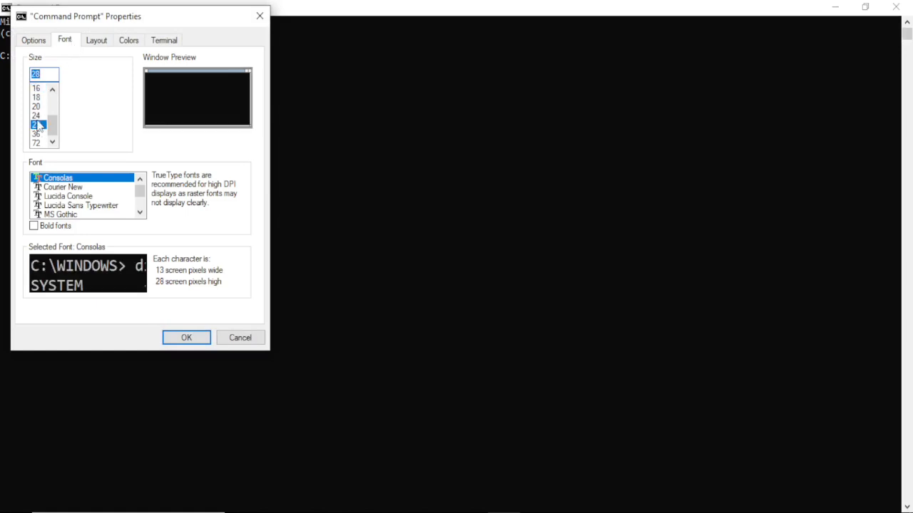
click(183, 339)
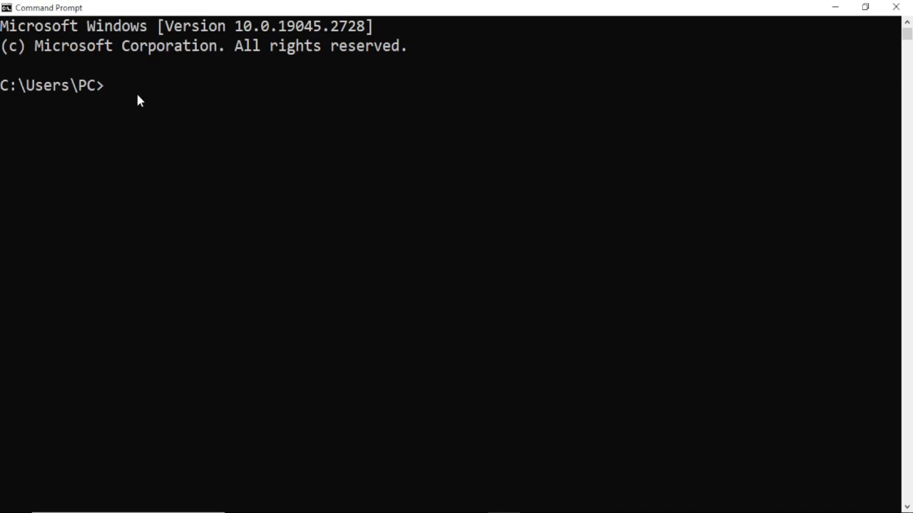
- Check the installed Python version by running "python --version" and highlight the version number in the output
text(python --)
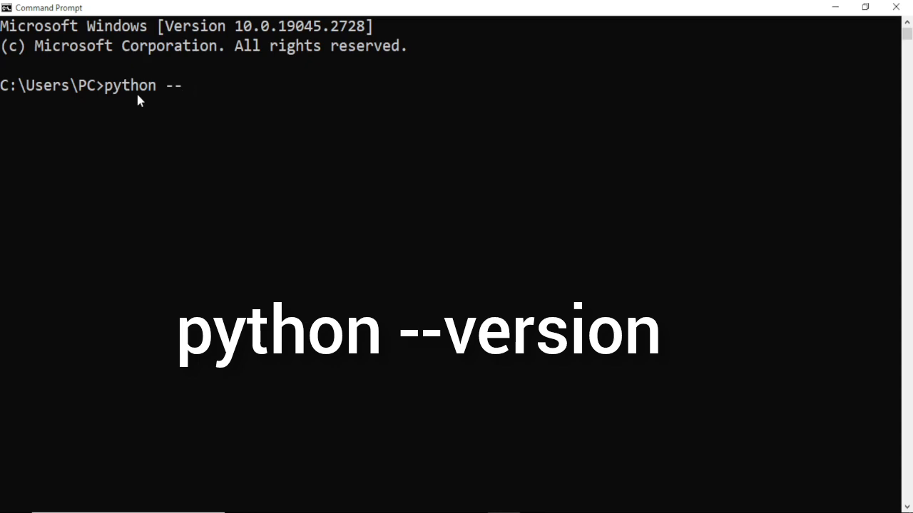
text(versio)
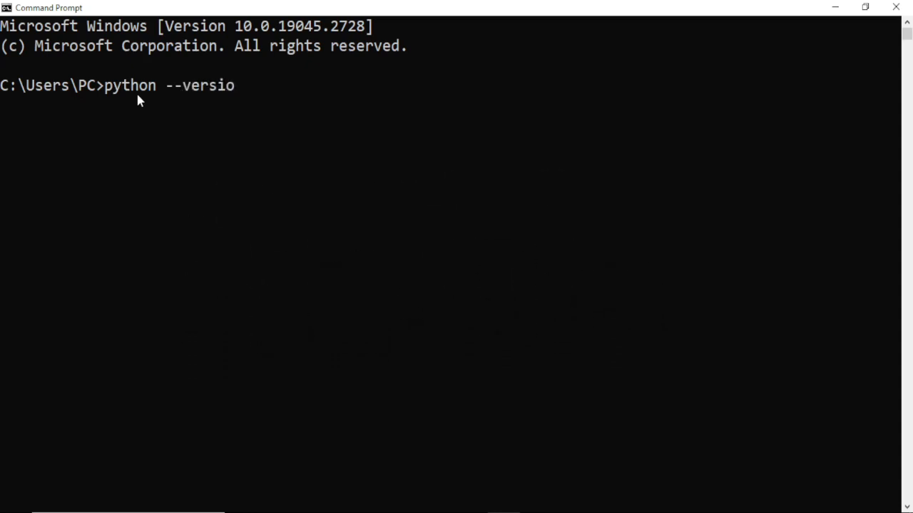
text(n)
key(Return)
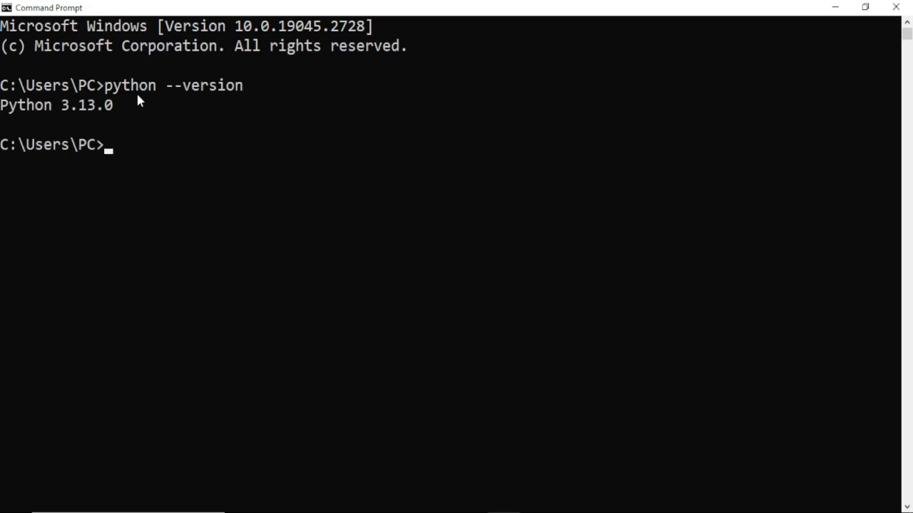
drag(121, 107, 57, 105)
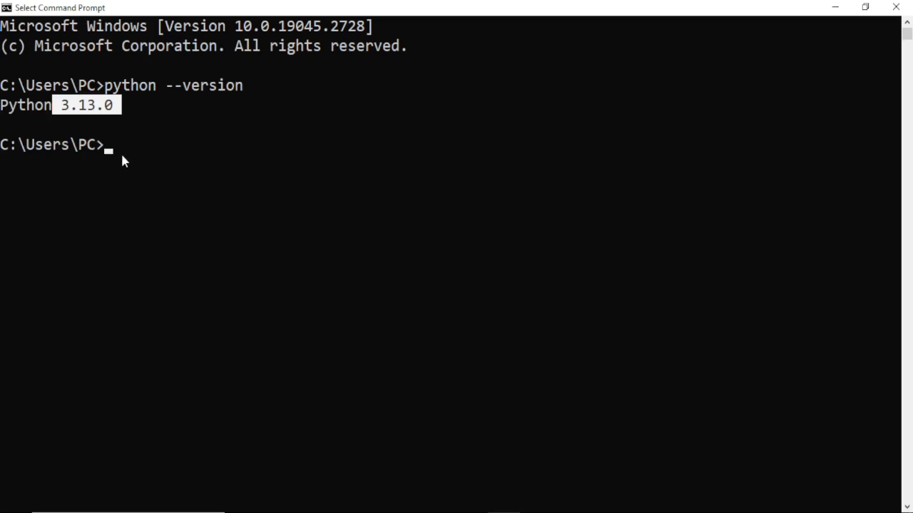
click(134, 105)
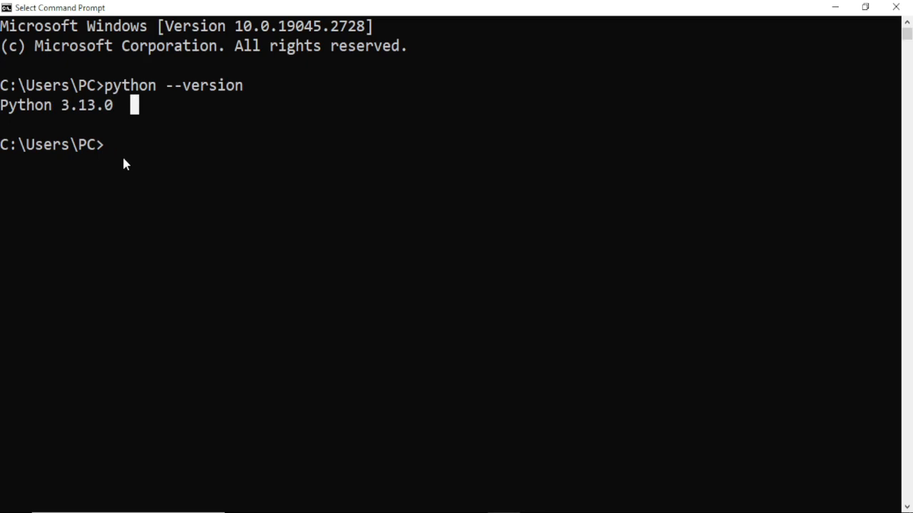
- Start the interactive Python interpreter from the command line with the "python" command
text(pyh)
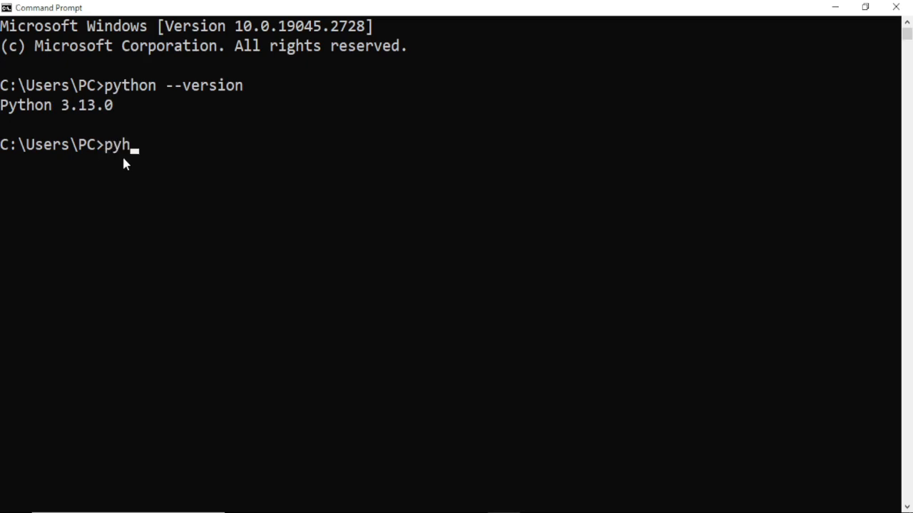
text(on)
key(BackSpace)
key(BackSpace)
key(BackSpace)
text(ython)
key(Return)
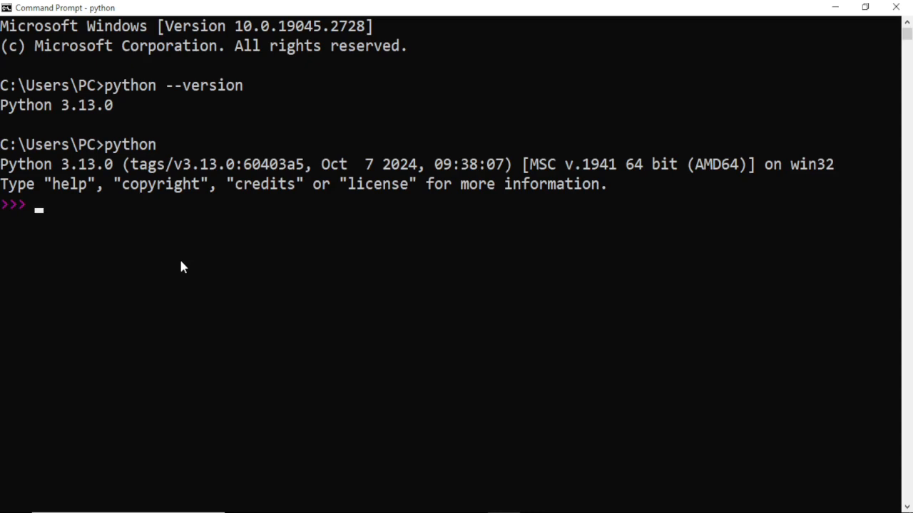
- Run print('Hello World') in the interpreter, highlight its output and close the Command Prompt window
text(print()
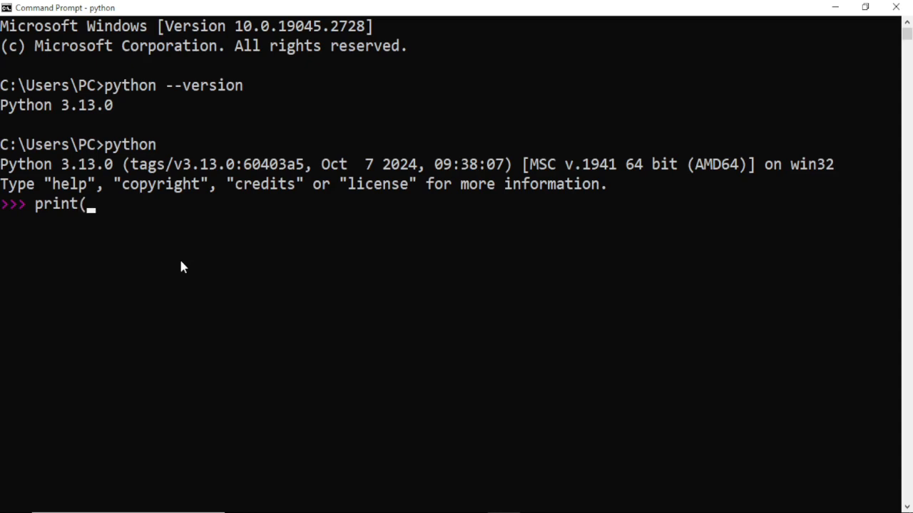
text('H)
text(ello World)
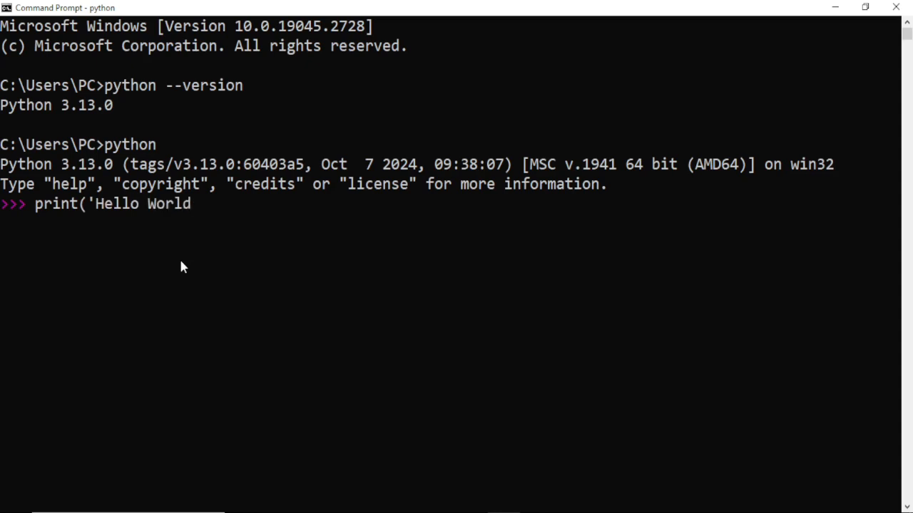
text('))
key(Return)
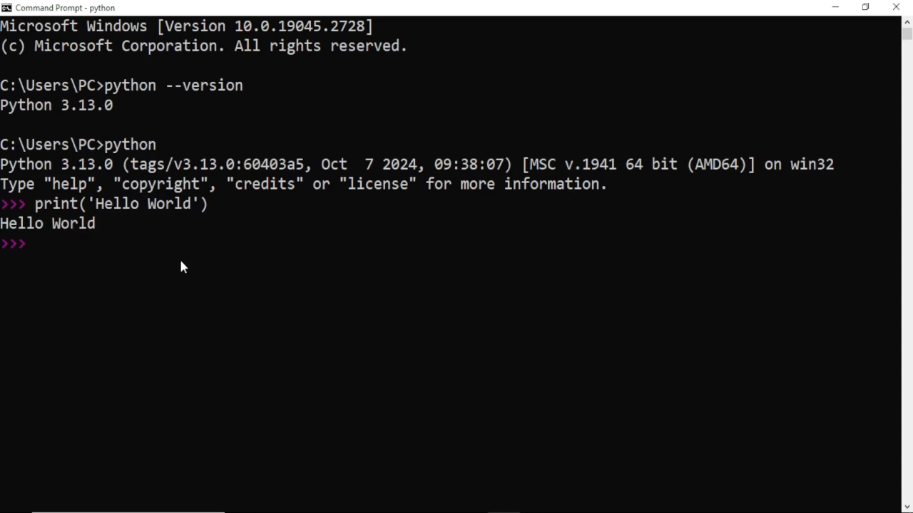
drag(100, 222, 2, 224)
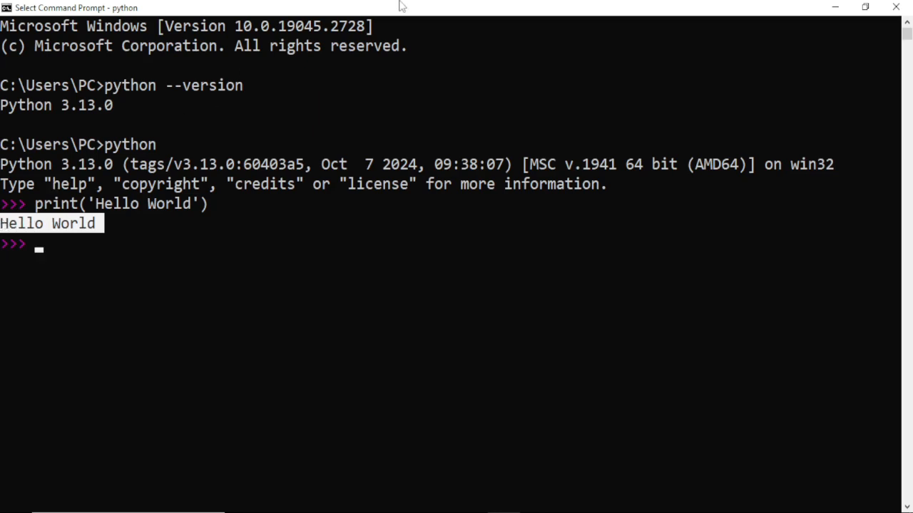
click(900, 7)
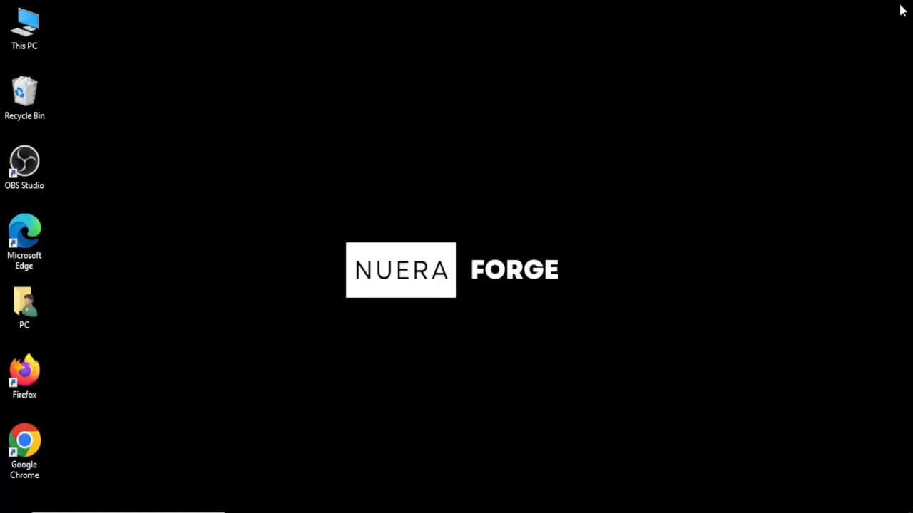
- Launch the recently added Python 3.13 (64-bit) app from Windows and maximise its window
click(14, 512)
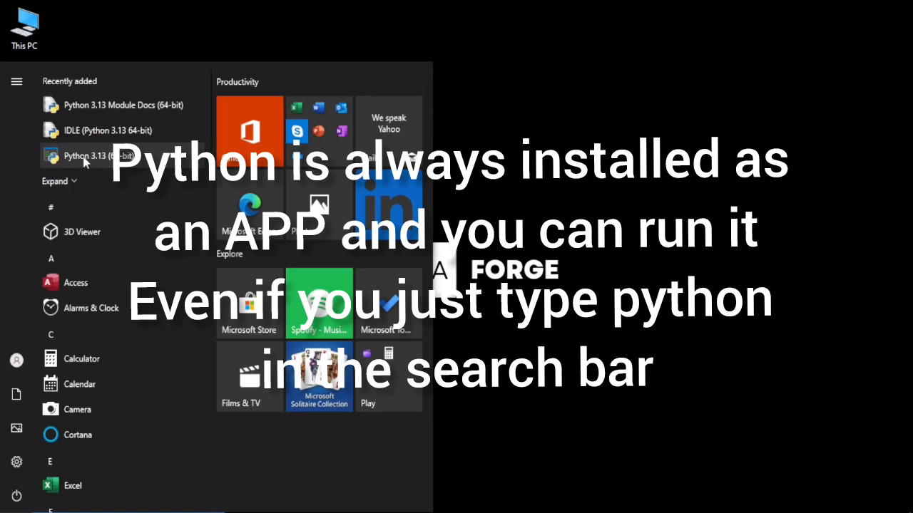
click(84, 163)
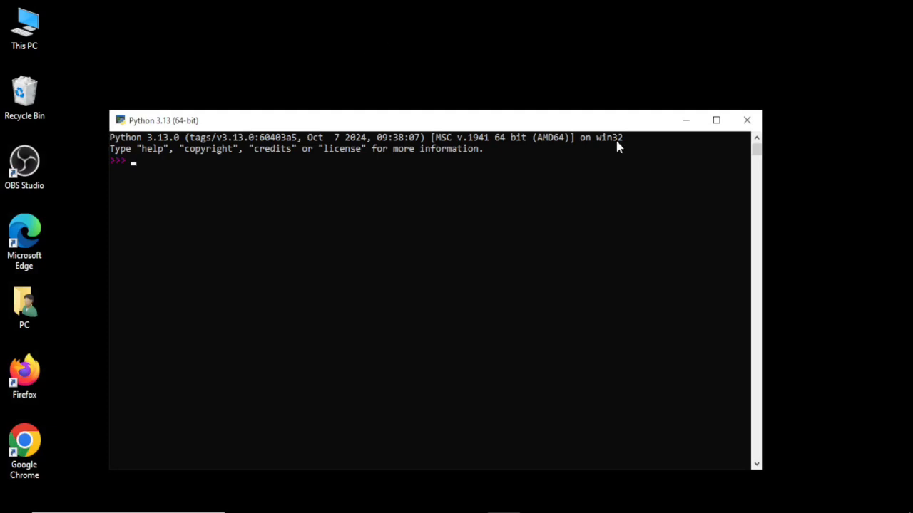
click(717, 120)
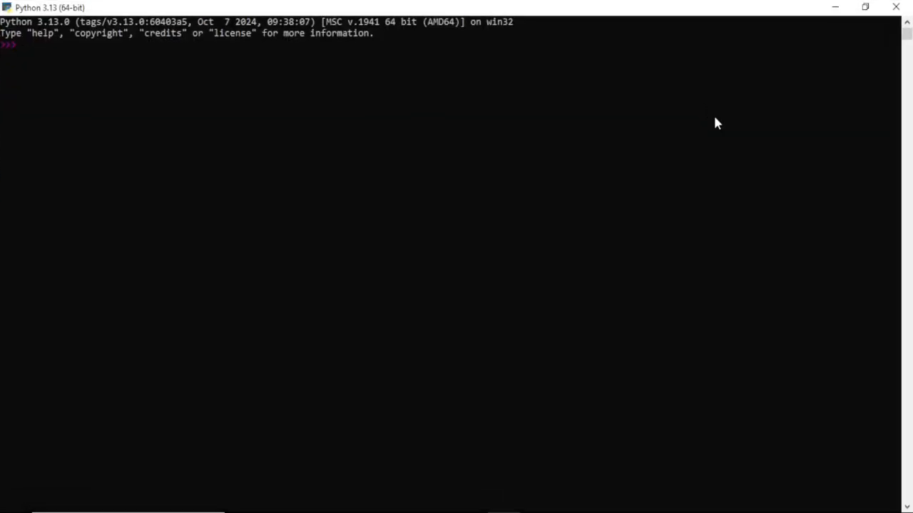
- Set the Python 3.13 (64-bit) console's font size to 28 in its properties
right_click(396, 10)
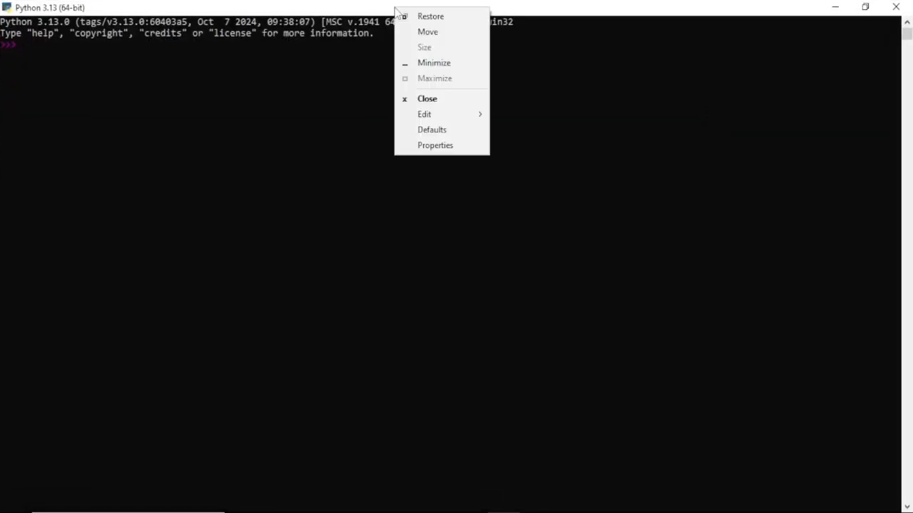
click(445, 147)
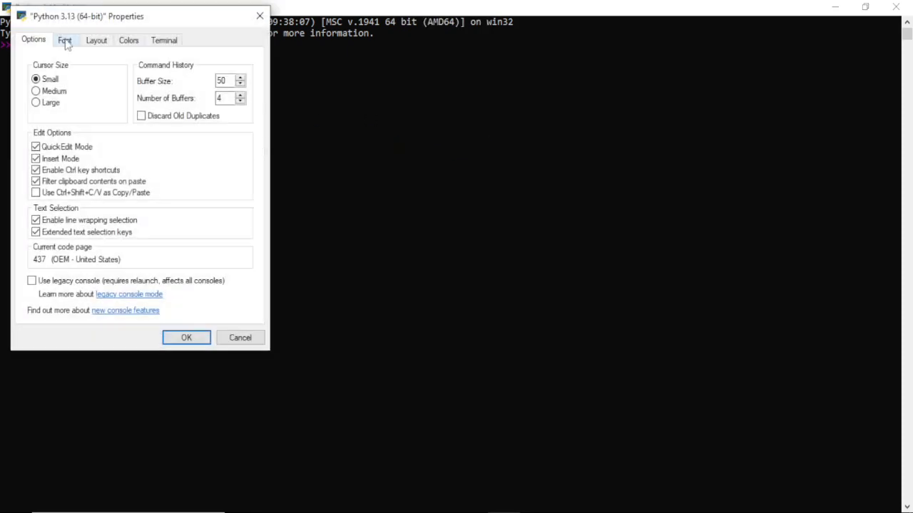
click(65, 41)
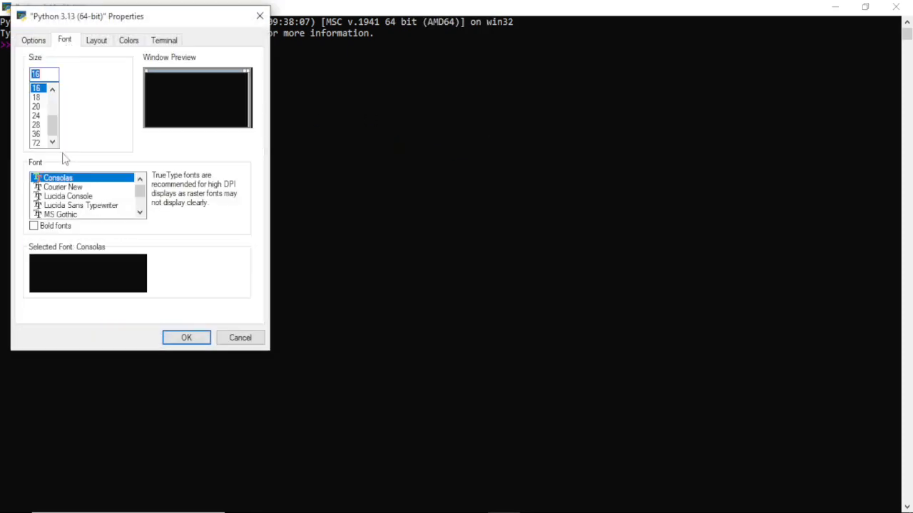
click(35, 126)
click(183, 342)
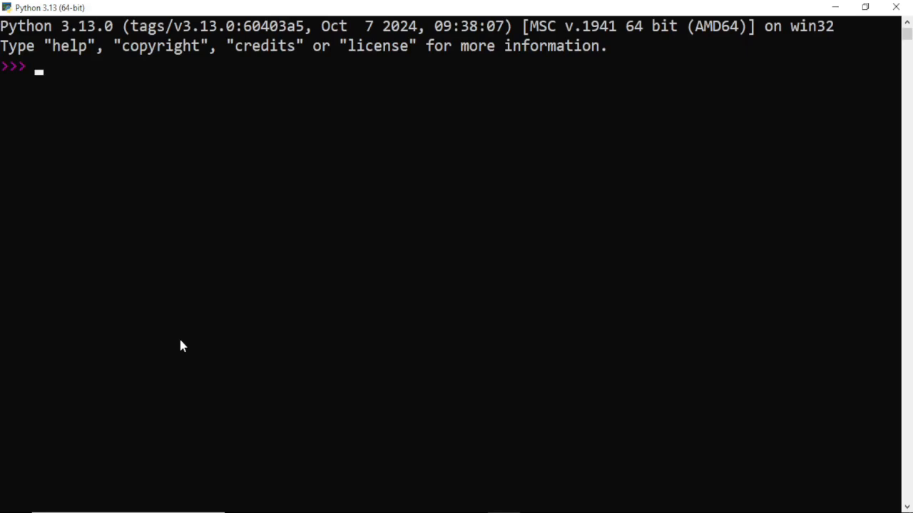
- Run print('Hello World') in the Python 3.13 (64-bit) console and close the window
text(print()
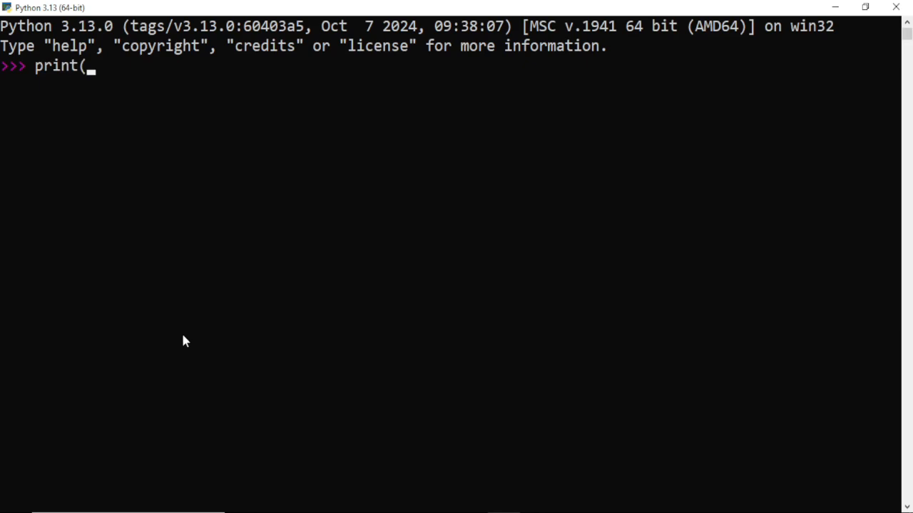
text('Hello )
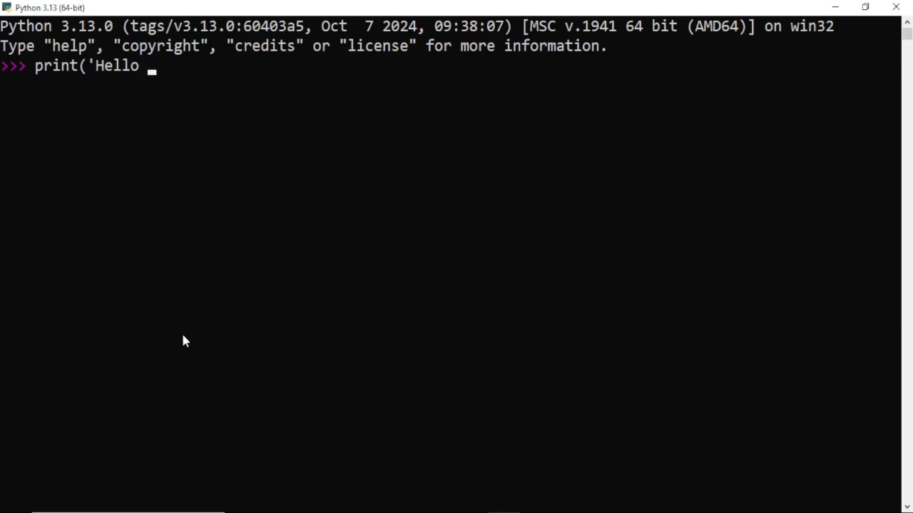
text(World'))
key(Return)
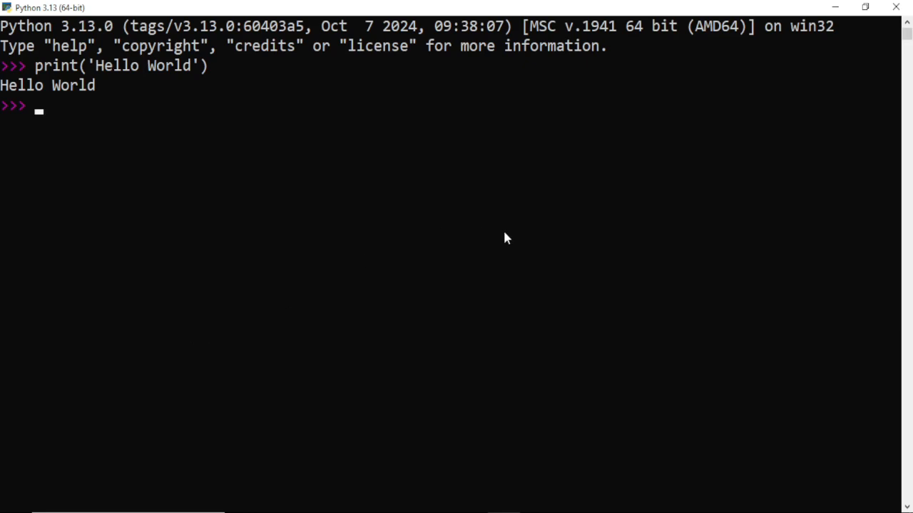
click(897, 10)
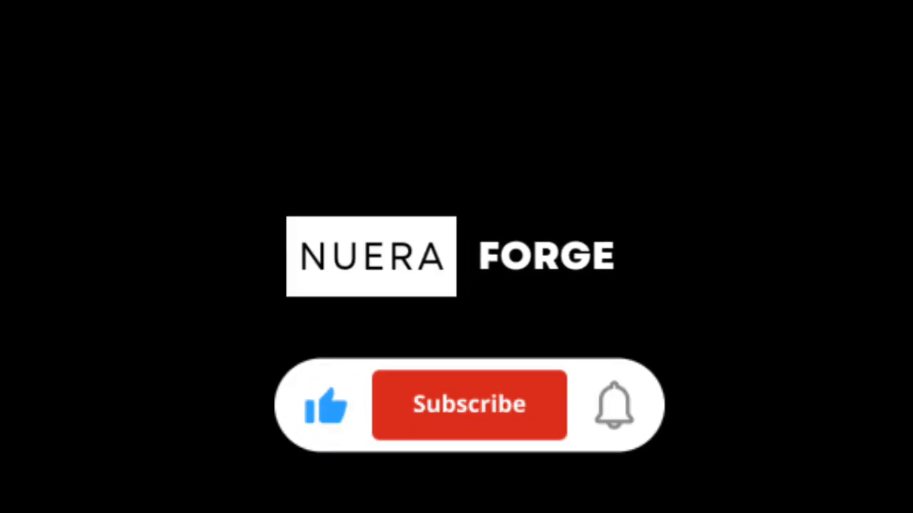